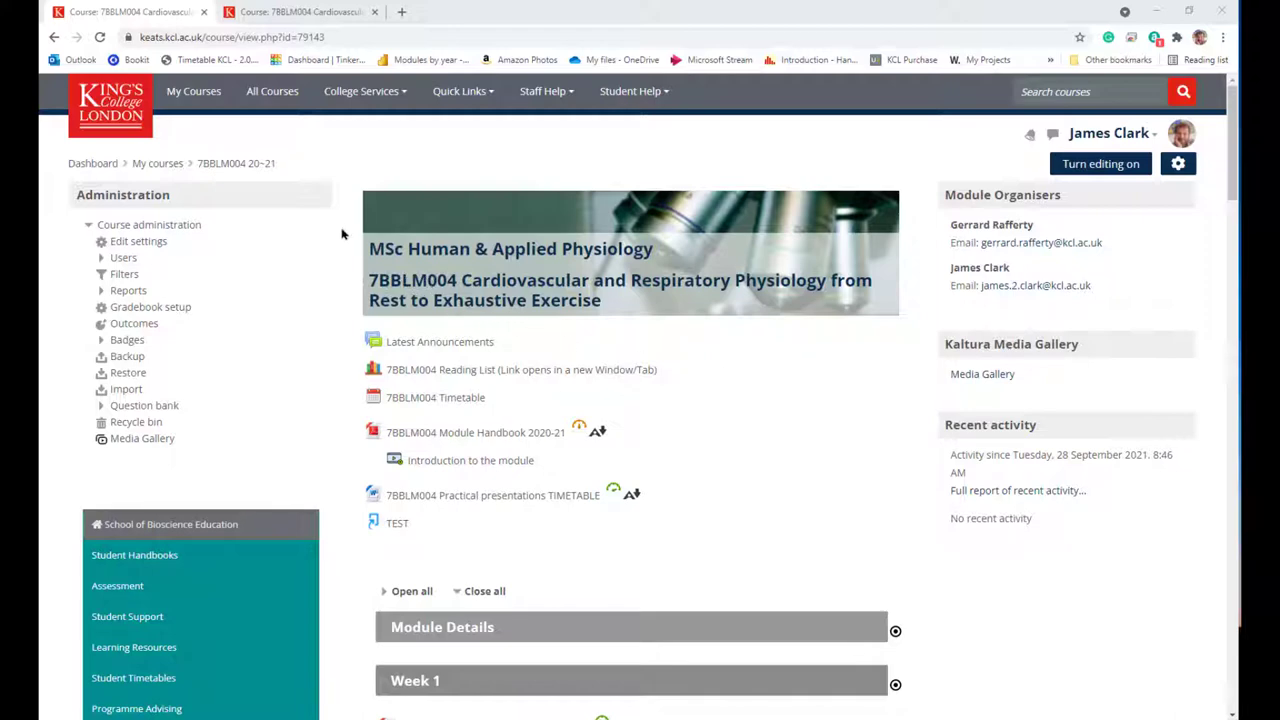
Step: Compare the contents of last year's 2020-21 course with this year's 2021-22 course
{"action": "left_click", "coordinate": [273, 12]}
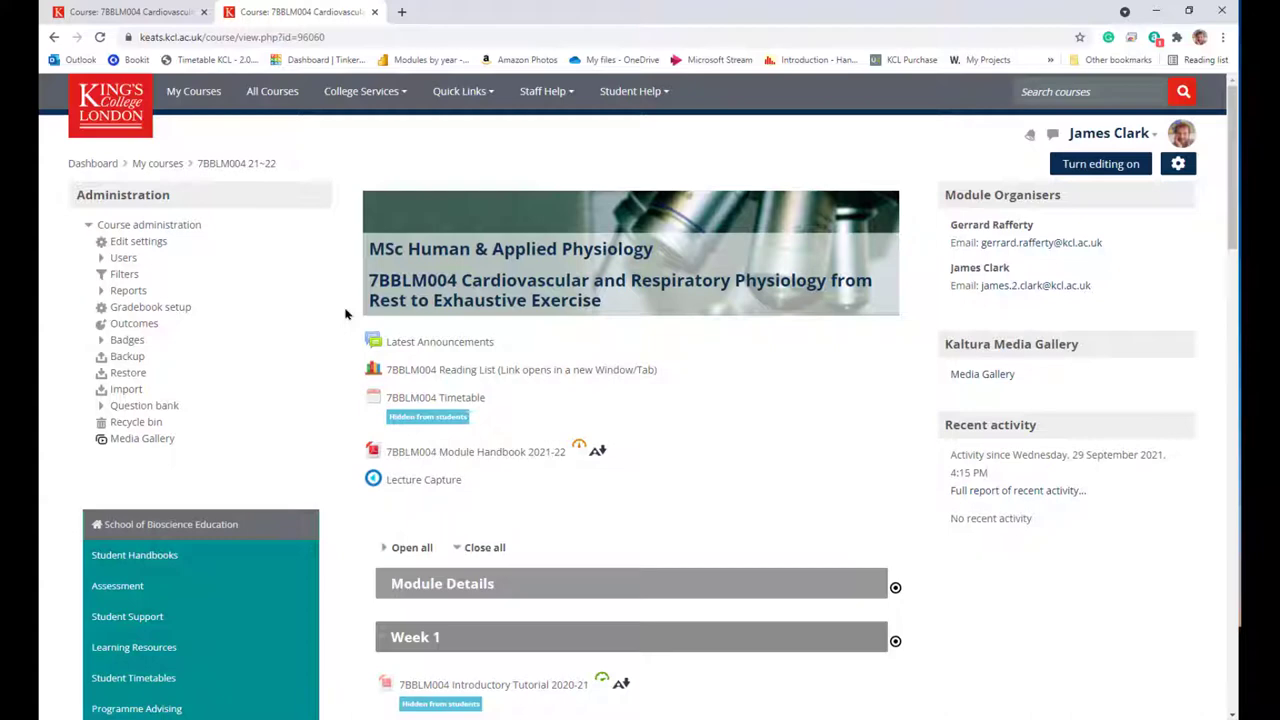
{"action": "left_click", "coordinate": [135, 11]}
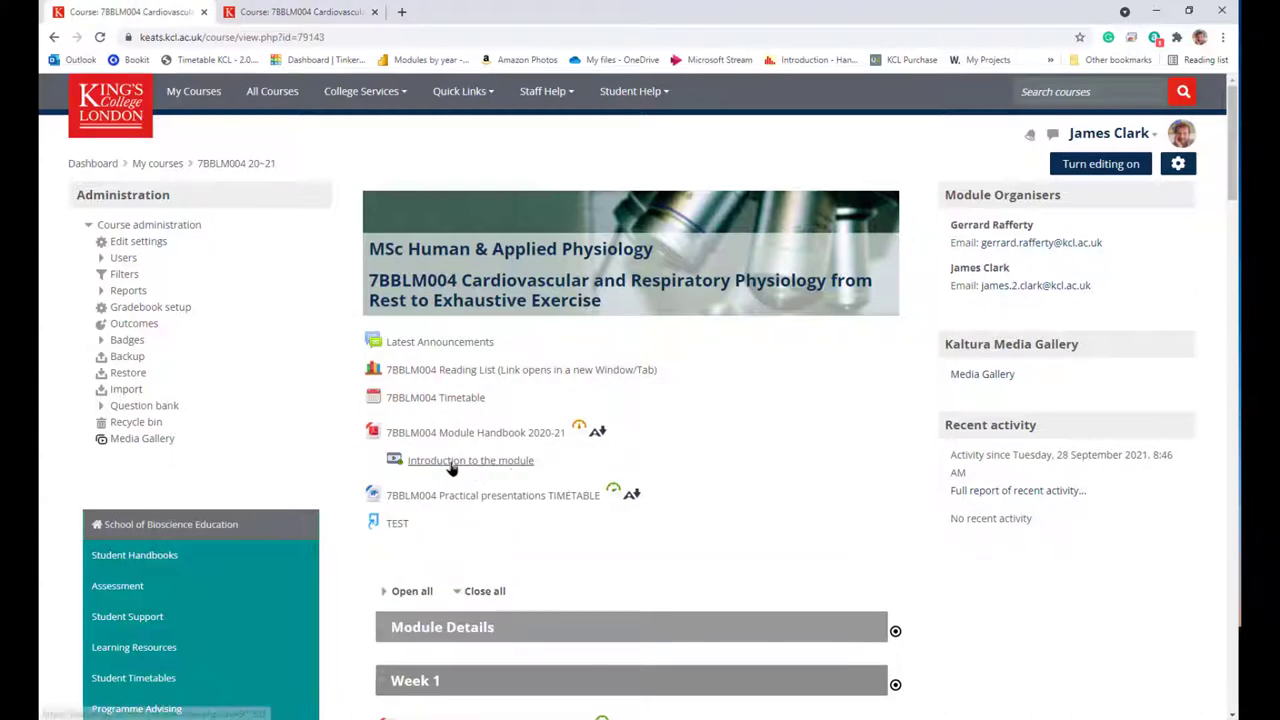
{"action": "left_click", "coordinate": [300, 12]}
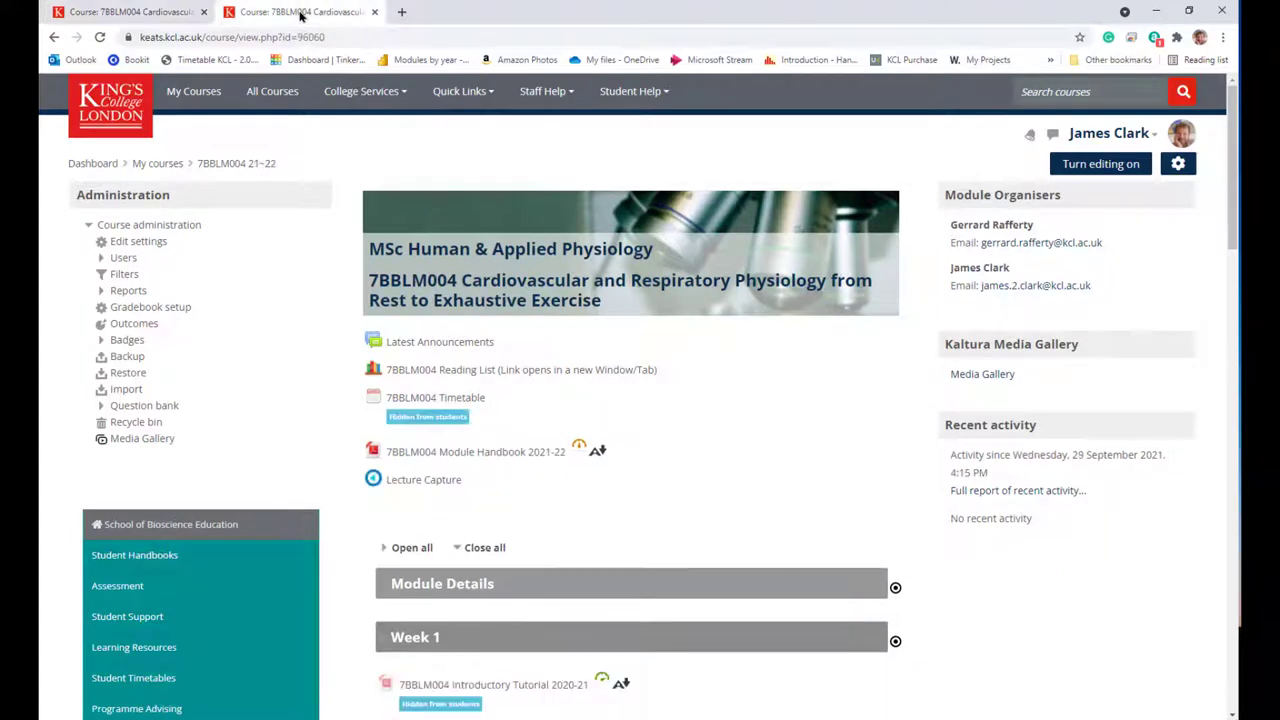
{"action": "left_click", "coordinate": [148, 12]}
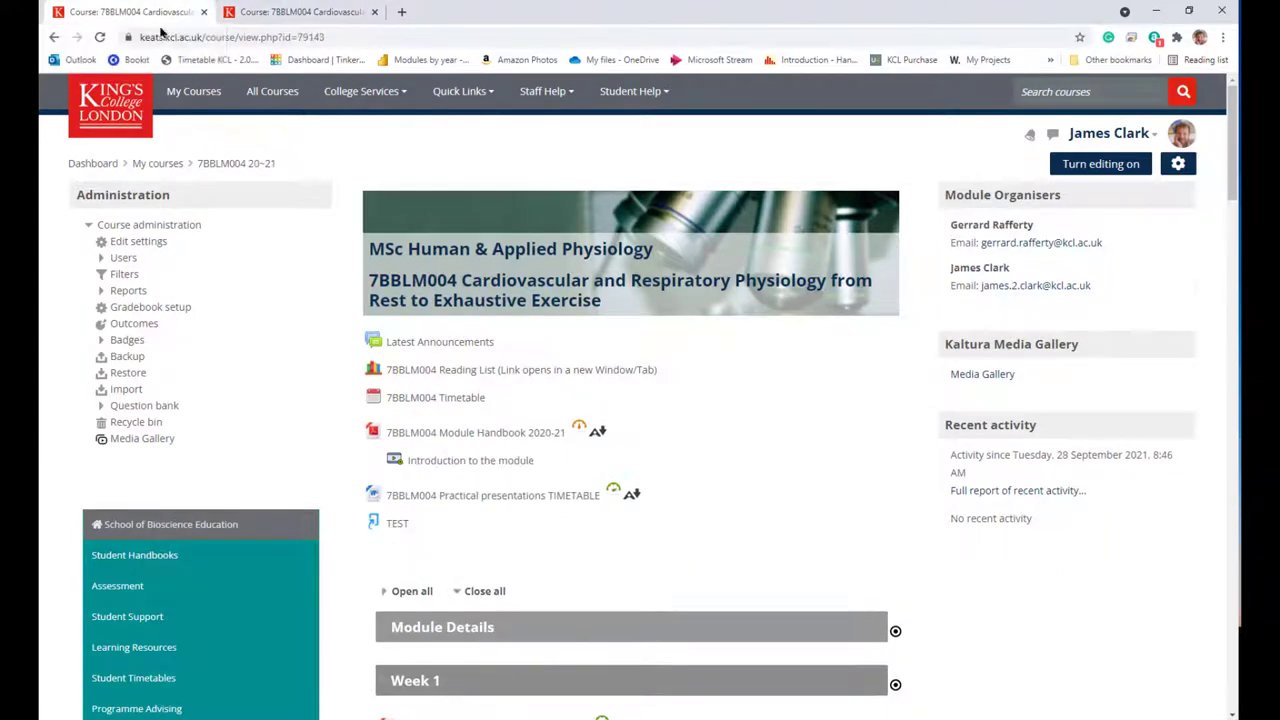
{"action": "scroll", "coordinate": [673, 408], "scroll_direction": "down", "scroll_amount": 3}
{"action": "scroll", "coordinate": [673, 408], "scroll_direction": "down", "scroll_amount": 3}
{"action": "scroll", "coordinate": [673, 408], "scroll_direction": "down", "scroll_amount": 1}
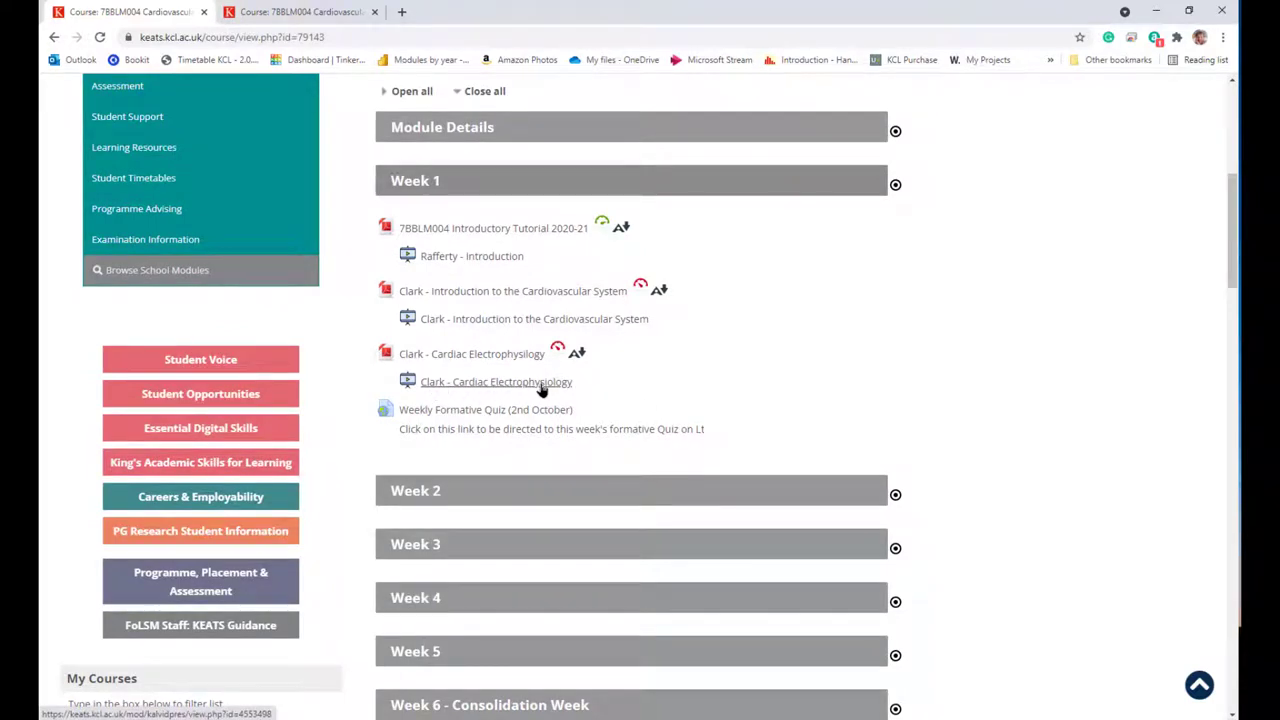
{"action": "left_click", "coordinate": [300, 12]}
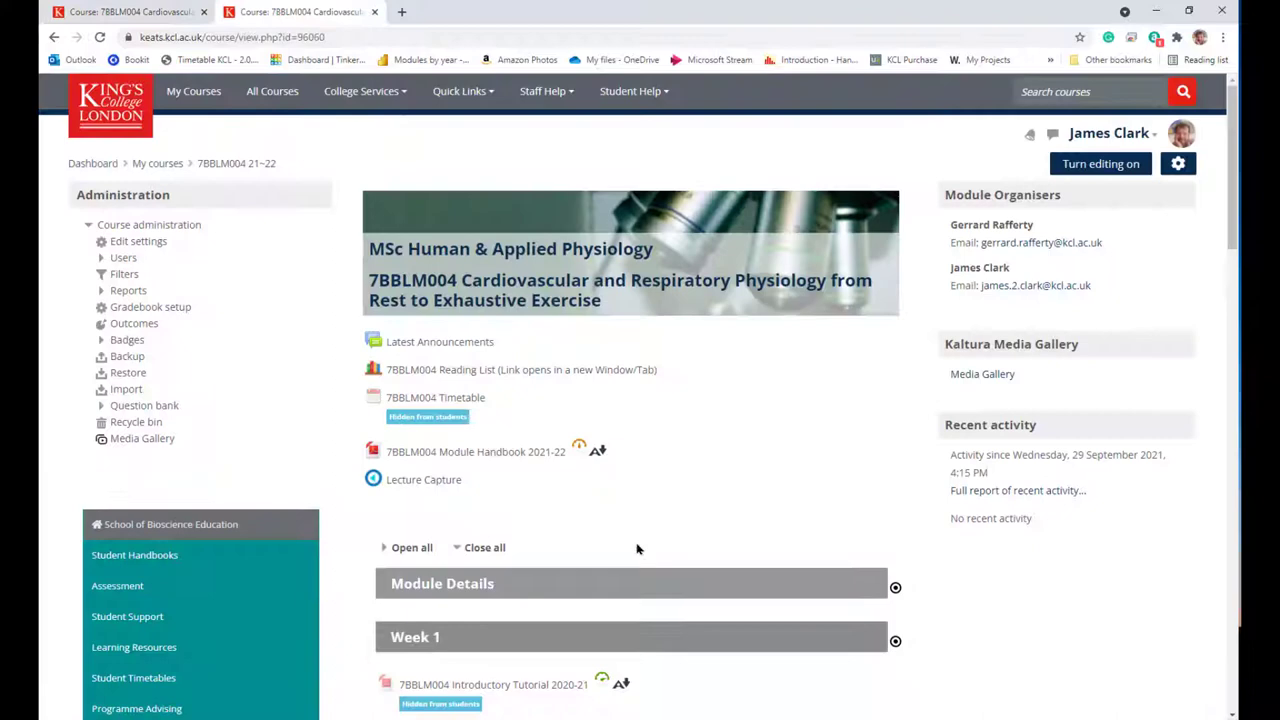
{"action": "scroll", "coordinate": [636, 548], "scroll_direction": "down", "scroll_amount": 3}
{"action": "scroll", "coordinate": [636, 548], "scroll_direction": "down", "scroll_amount": 2}
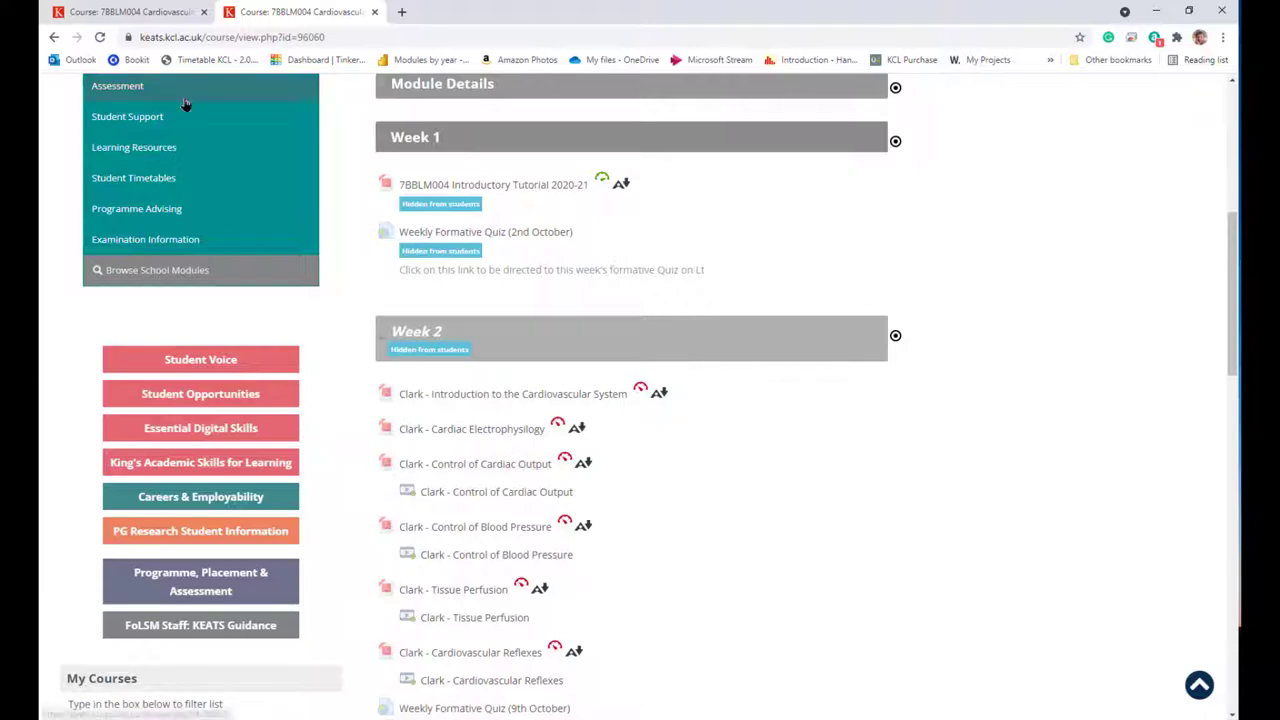
Step: Return to the 2020-21 course page and turn editing on
{"action": "left_click", "coordinate": [142, 16]}
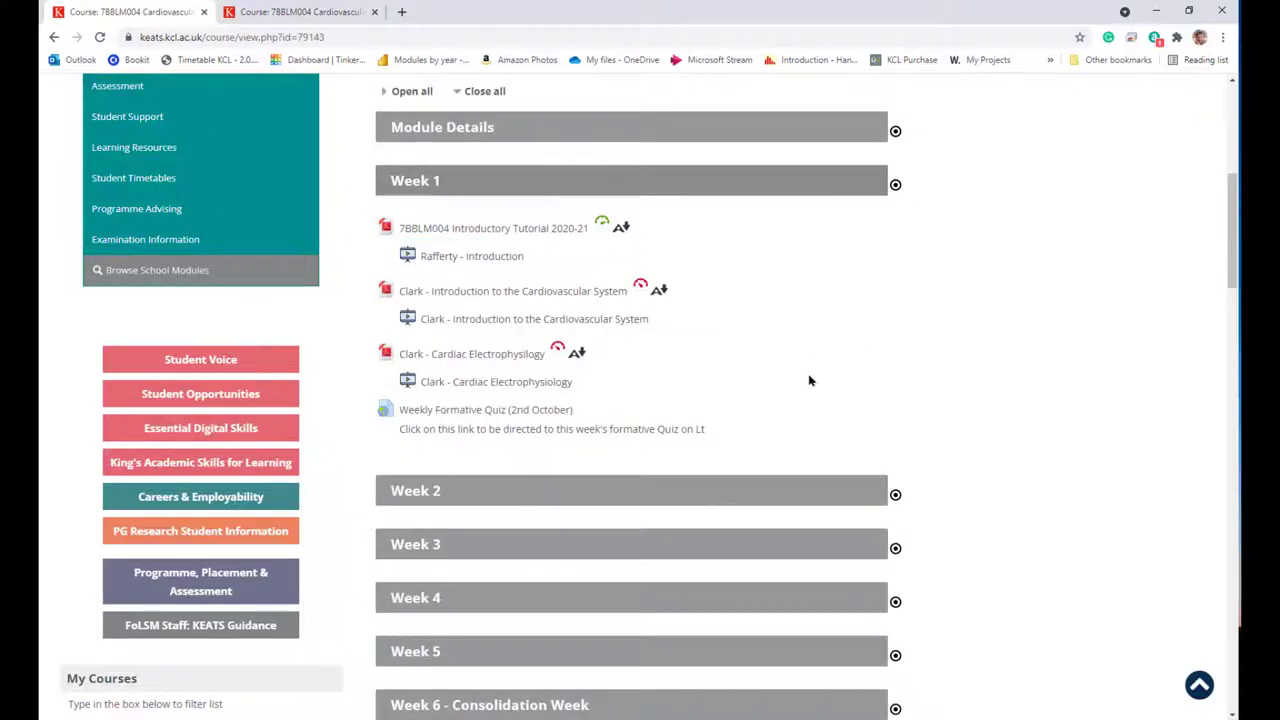
{"action": "scroll", "coordinate": [810, 380], "scroll_direction": "up", "scroll_amount": 3}
{"action": "scroll", "coordinate": [808, 395], "scroll_direction": "up", "scroll_amount": 2}
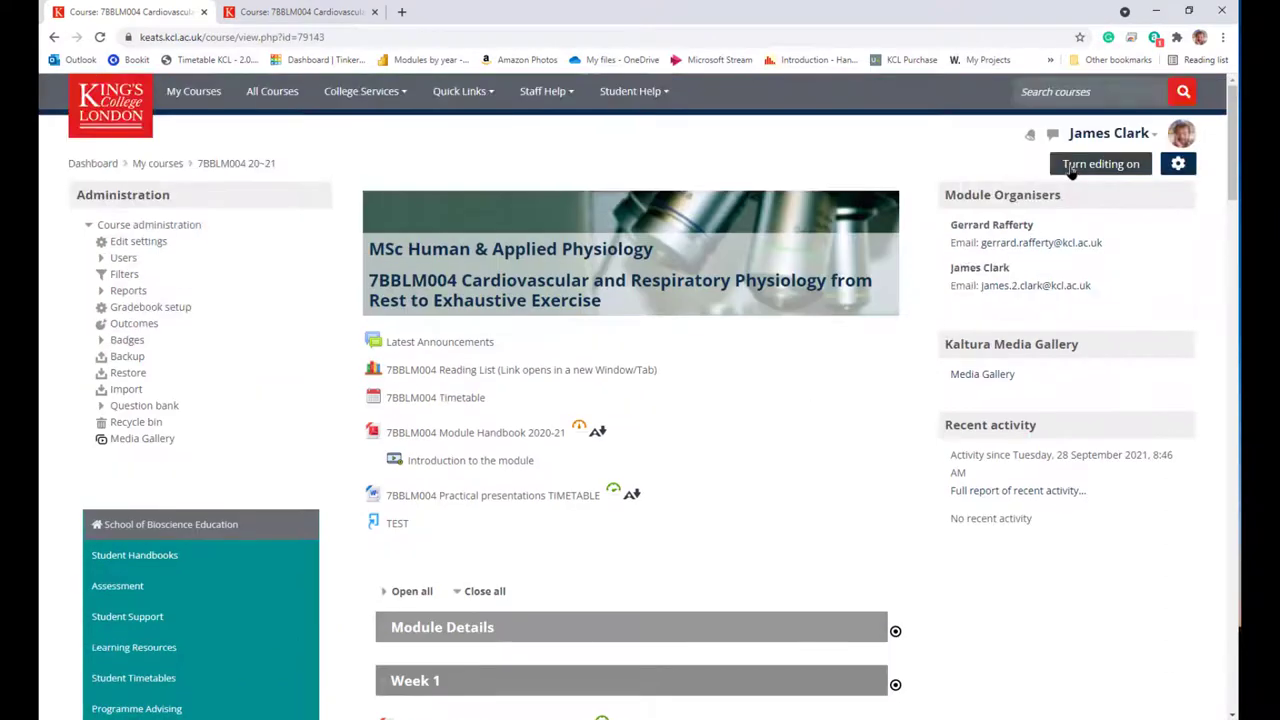
{"action": "left_click", "coordinate": [1070, 168]}
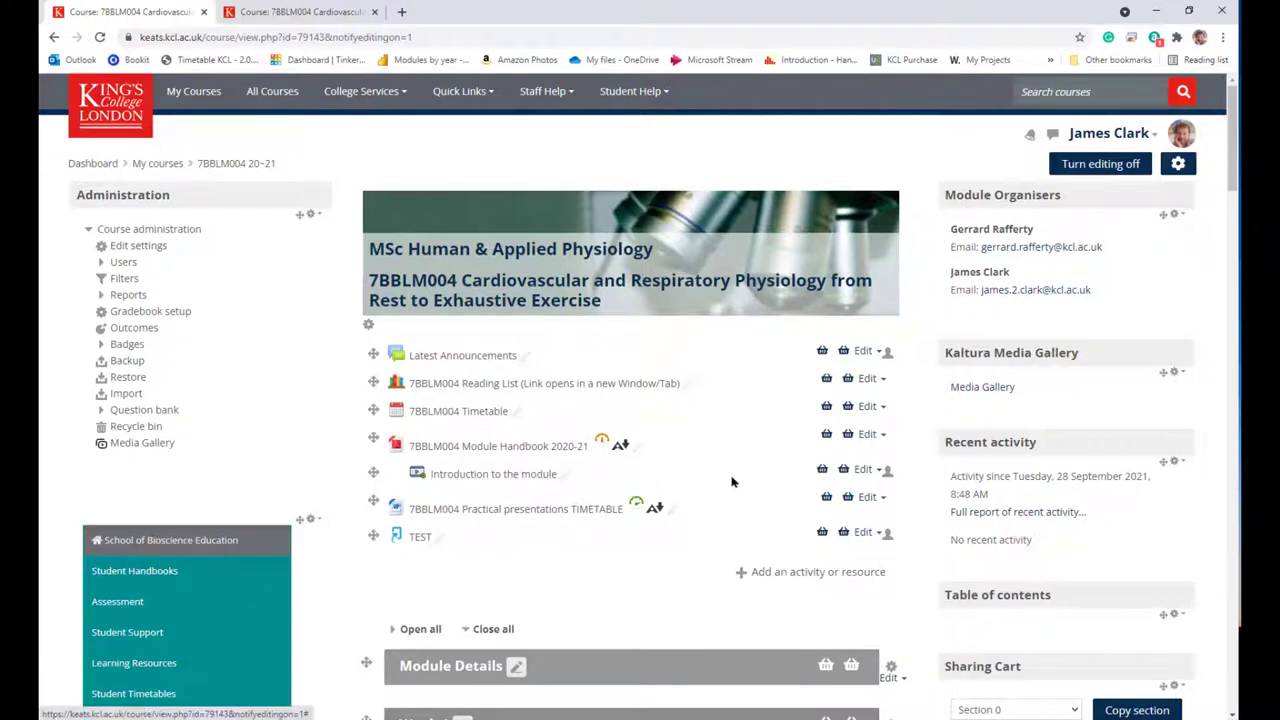
Step: Add 'Introduction to the module' and Week 1's 'Clark - Cardiac Electrophysiology' to the Sharing Cart, confirming each
{"action": "left_click", "coordinate": [822, 470]}
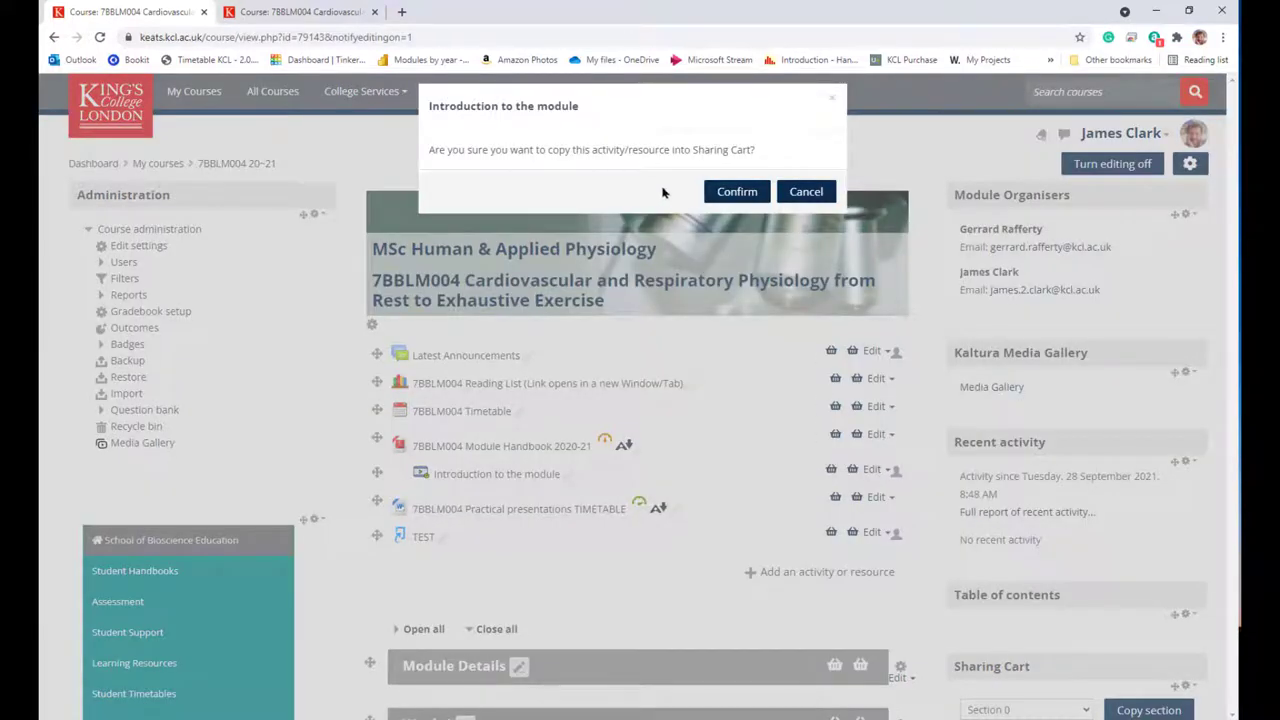
{"action": "left_click", "coordinate": [740, 192]}
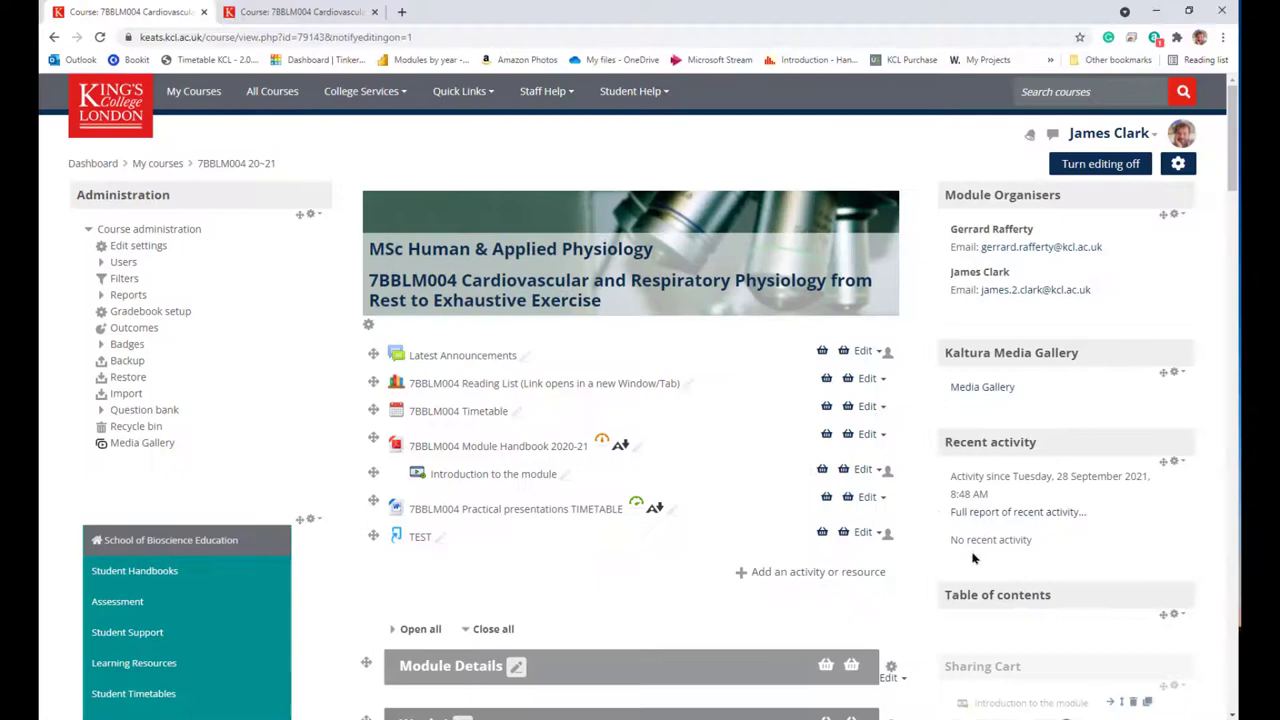
{"action": "scroll", "coordinate": [1033, 585], "scroll_direction": "down", "scroll_amount": 3}
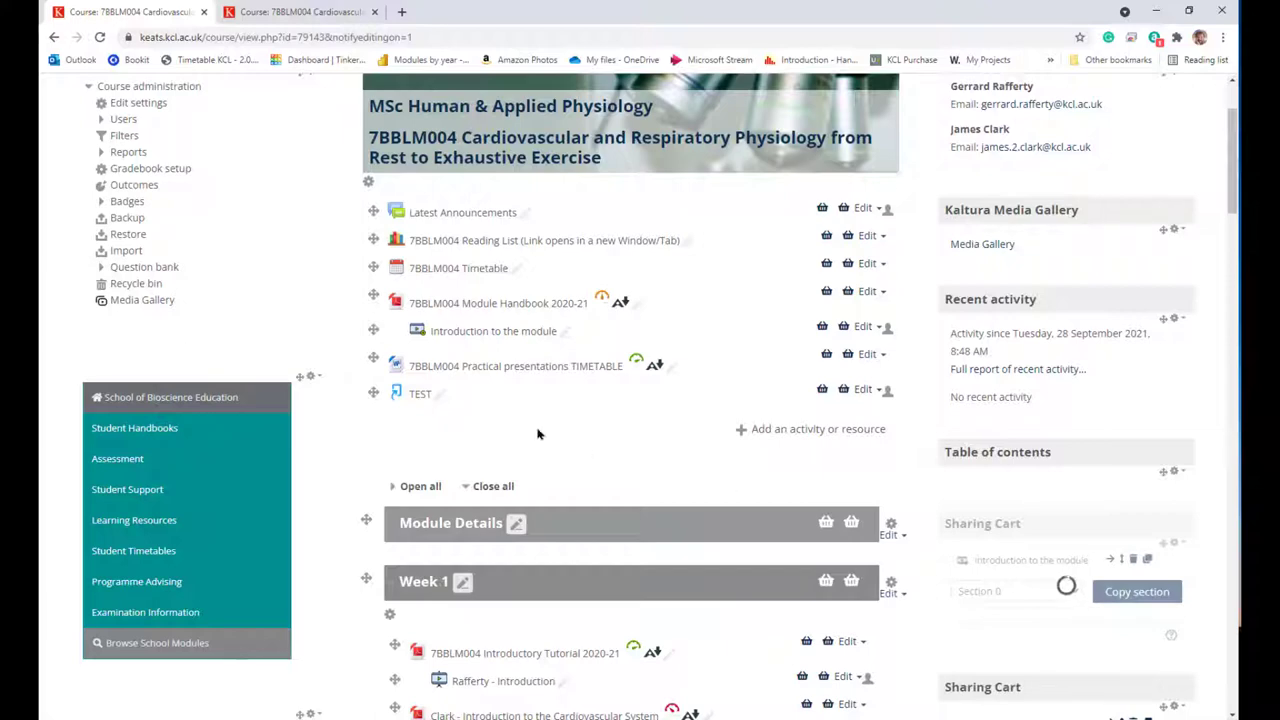
{"action": "scroll", "coordinate": [537, 433], "scroll_direction": "down", "scroll_amount": 2}
{"action": "scroll", "coordinate": [537, 433], "scroll_direction": "down", "scroll_amount": 2}
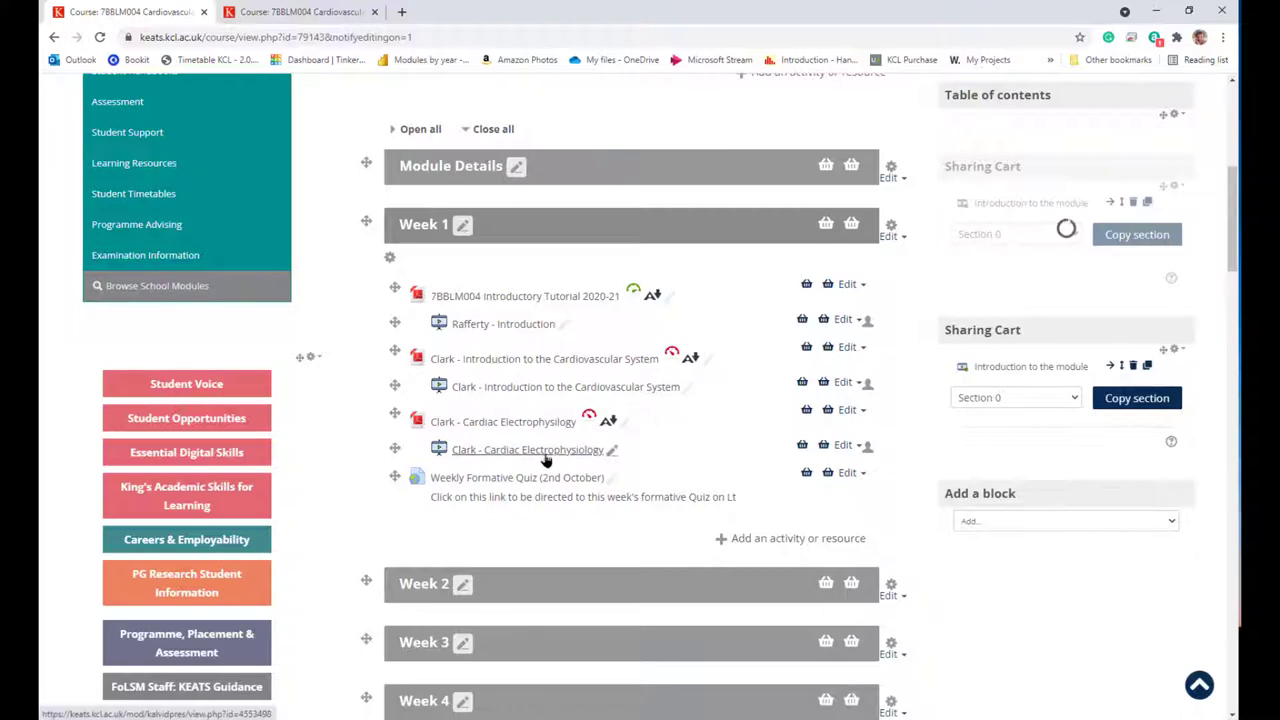
{"action": "left_click", "coordinate": [801, 447]}
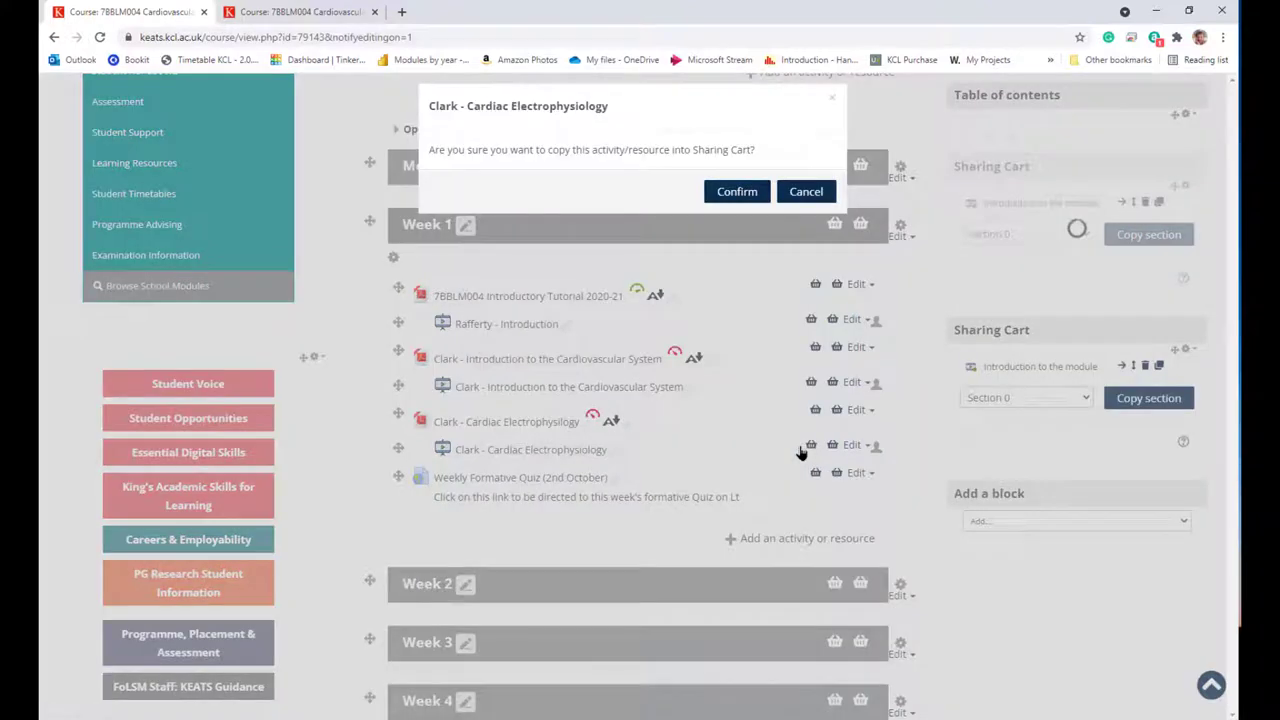
{"action": "left_click", "coordinate": [738, 194]}
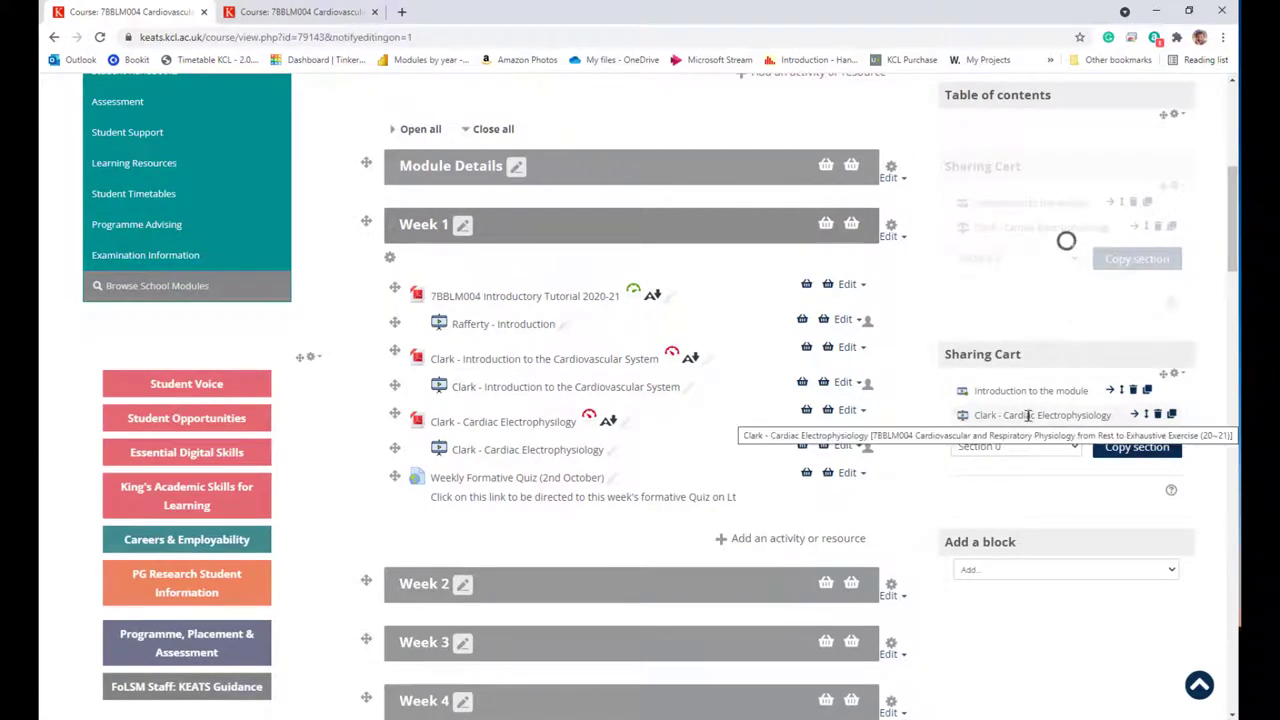
Step: Turn editing on in the 2021-22 course and check its Sharing Cart holds both items
{"action": "left_click", "coordinate": [336, 20]}
{"action": "scroll", "coordinate": [650, 300], "scroll_direction": "up", "scroll_amount": 3}
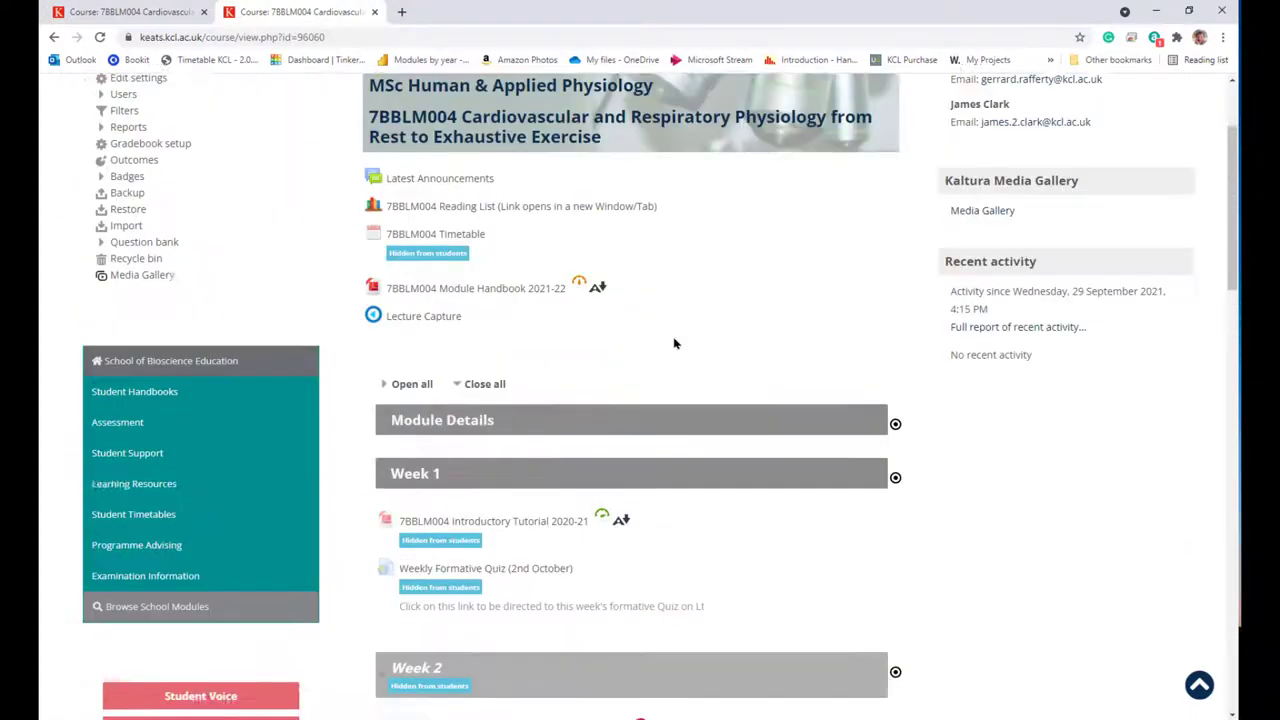
{"action": "scroll", "coordinate": [674, 343], "scroll_direction": "up", "scroll_amount": 2}
{"action": "left_click", "coordinate": [1079, 172]}
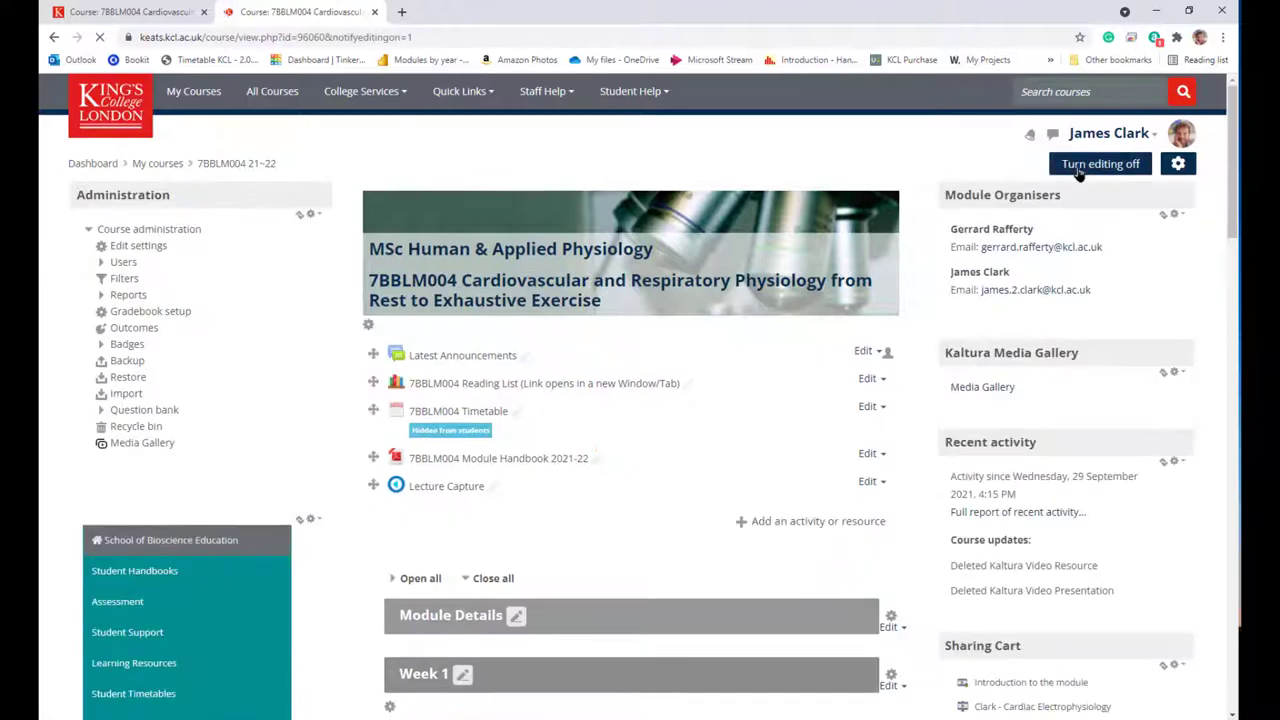
{"action": "scroll", "coordinate": [1028, 532], "scroll_direction": "down", "scroll_amount": 2}
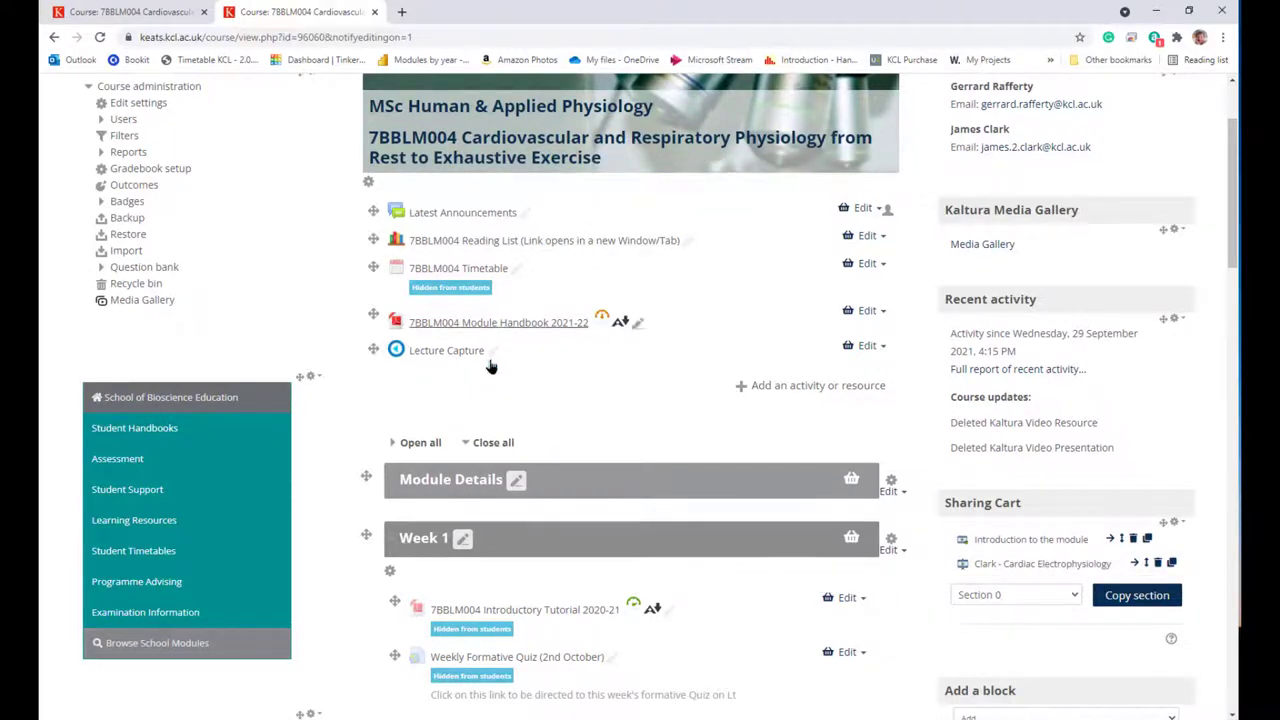
{"action": "scroll", "coordinate": [566, 371], "scroll_direction": "down", "scroll_amount": 5}
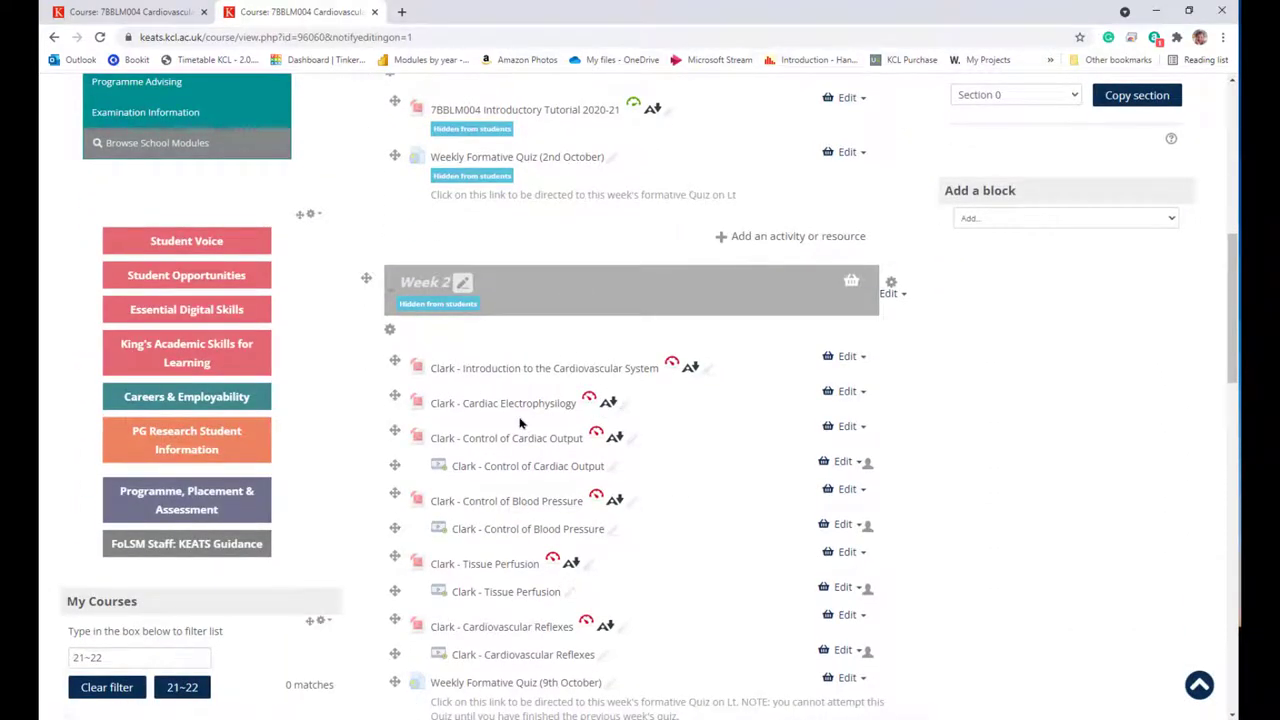
{"action": "scroll", "coordinate": [520, 420], "scroll_direction": "up", "scroll_amount": 6}
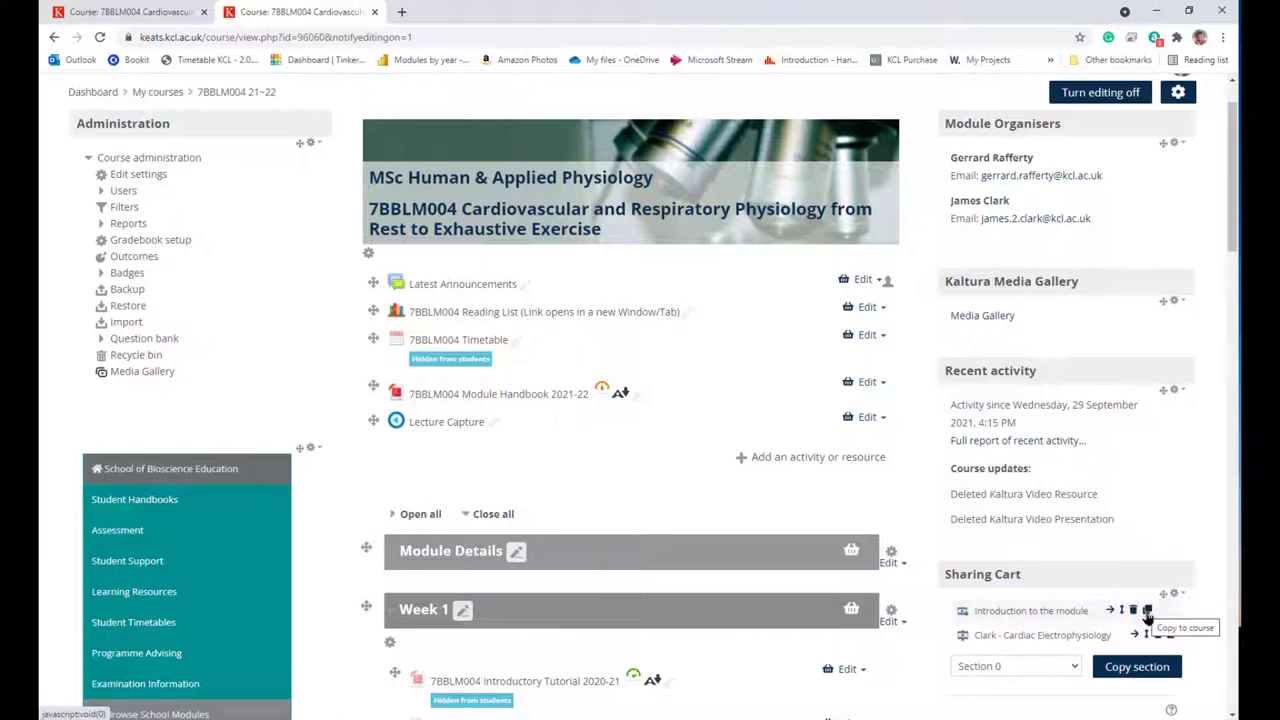
Step: Start copying 'Introduction to the module' from the Sharing Cart and locate the top-section drop box
{"action": "left_click", "coordinate": [1148, 612]}
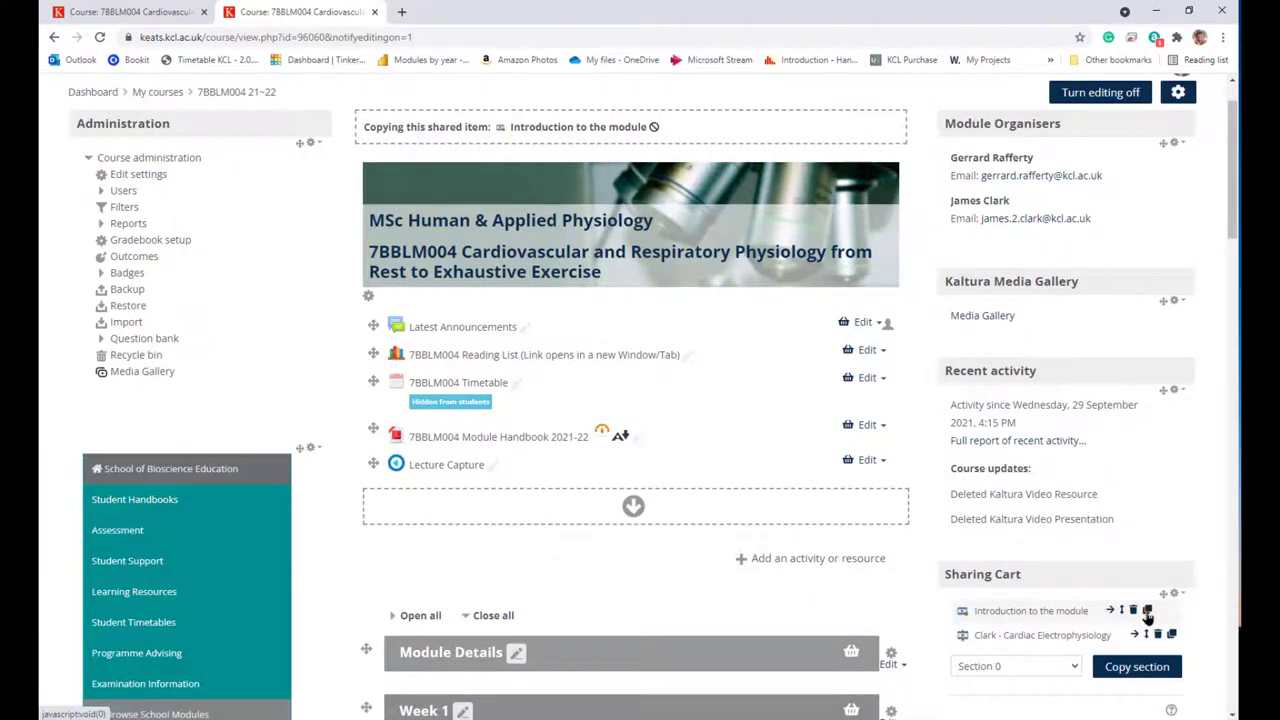
{"action": "scroll", "coordinate": [594, 575], "scroll_direction": "down", "scroll_amount": 2}
{"action": "scroll", "coordinate": [594, 575], "scroll_direction": "down", "scroll_amount": 2}
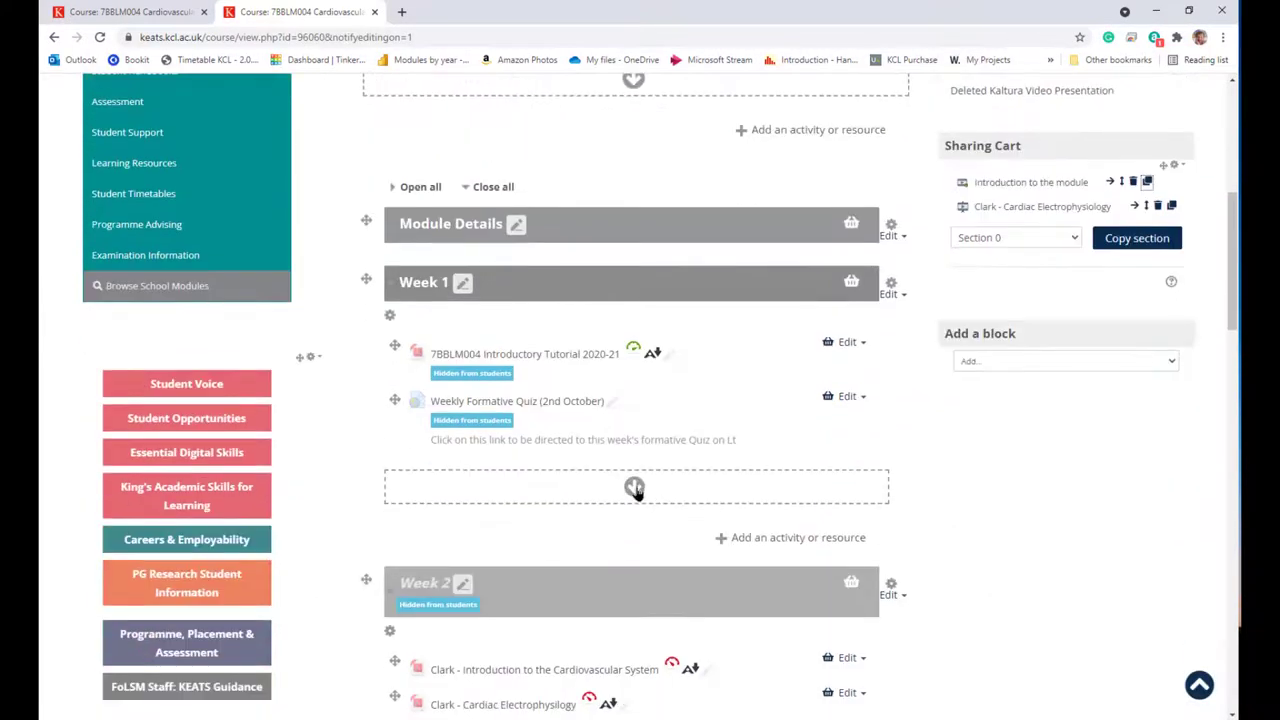
{"action": "scroll", "coordinate": [634, 486], "scroll_direction": "down", "scroll_amount": 2}
{"action": "scroll", "coordinate": [632, 500], "scroll_direction": "down", "scroll_amount": 3}
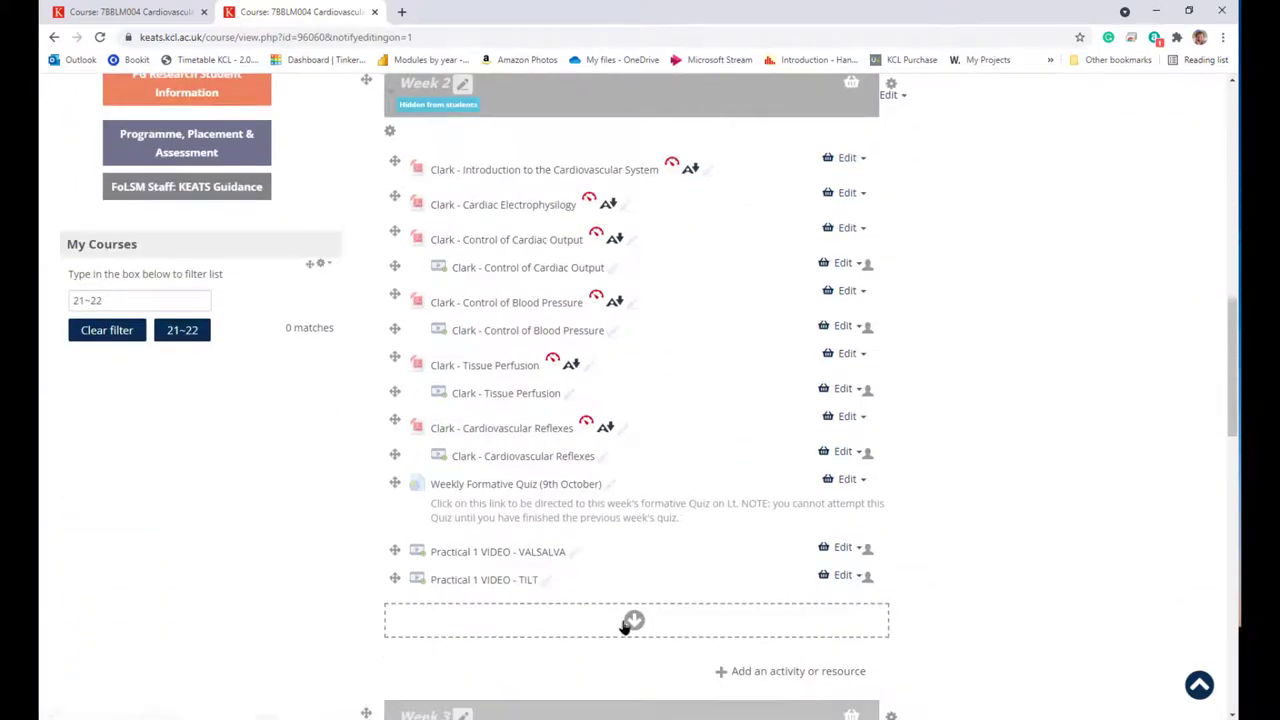
{"action": "scroll", "coordinate": [637, 590], "scroll_direction": "up", "scroll_amount": 2}
{"action": "scroll", "coordinate": [640, 565], "scroll_direction": "up", "scroll_amount": 2}
{"action": "scroll", "coordinate": [640, 520], "scroll_direction": "up", "scroll_amount": 3}
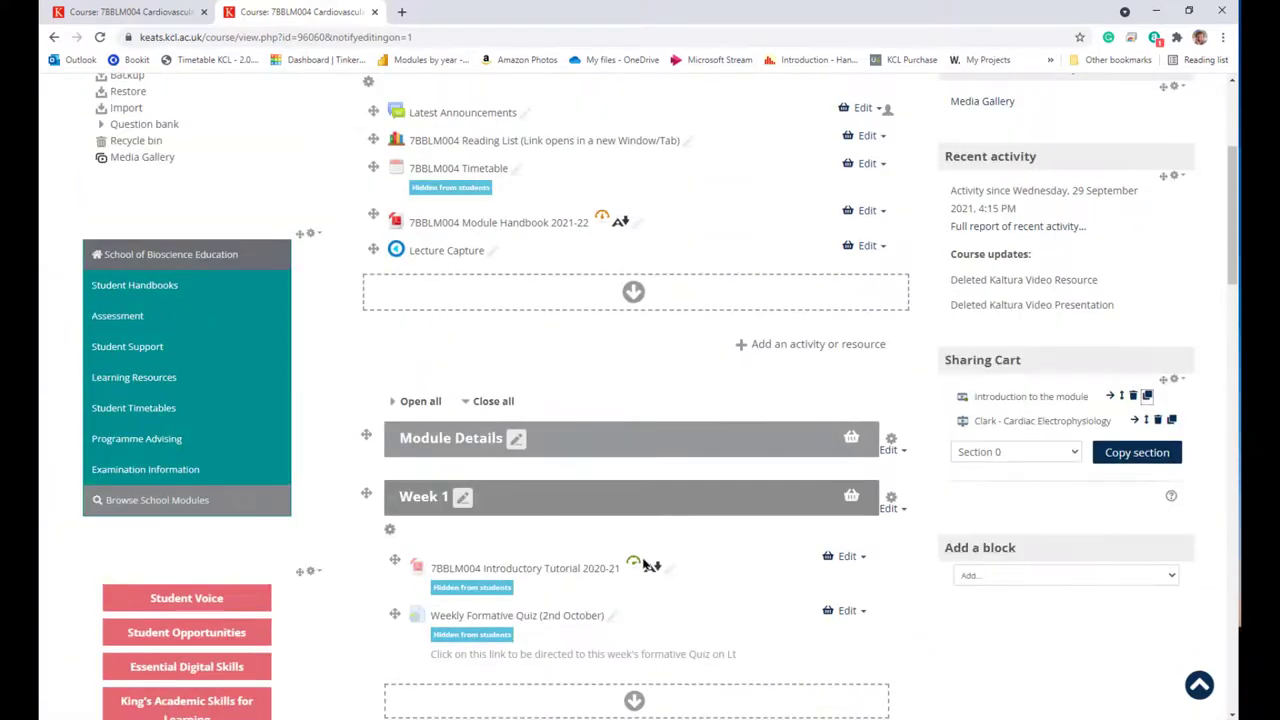
{"action": "scroll", "coordinate": [632, 450], "scroll_direction": "up", "scroll_amount": 1}
Step: Drop the video below Lecture Capture and check its placement in the course
{"action": "left_click", "coordinate": [632, 436]}
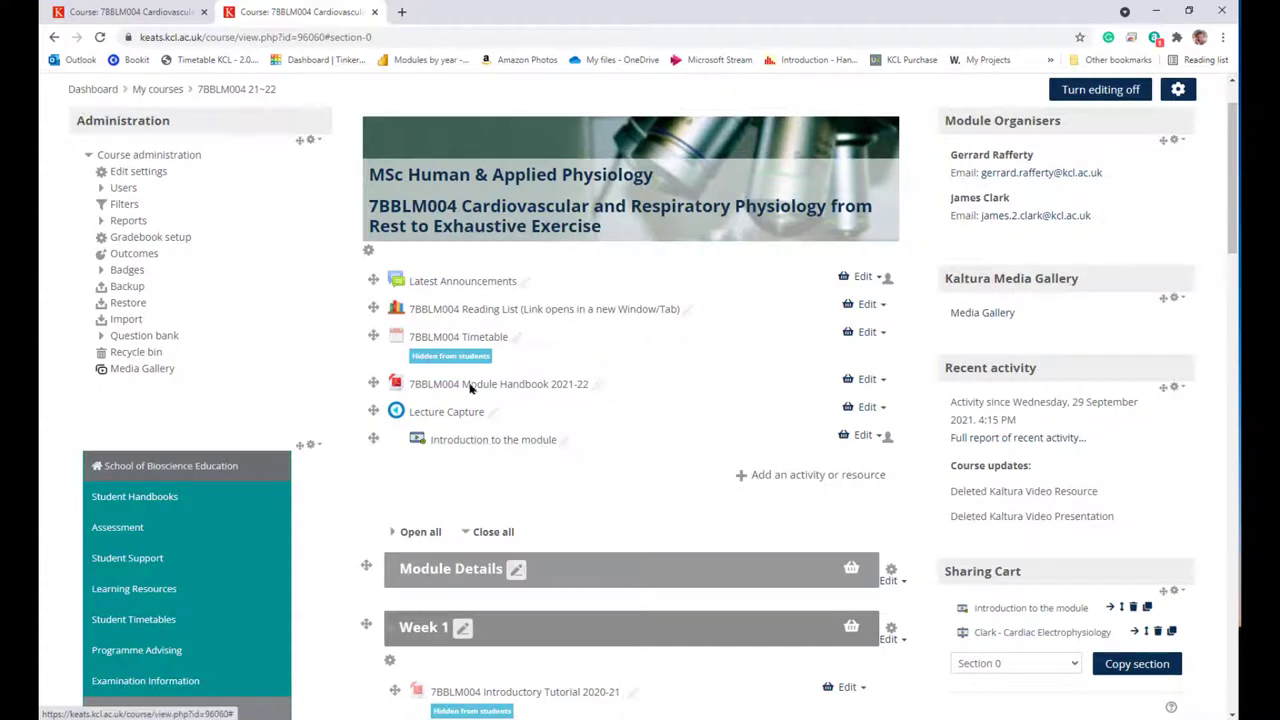
{"action": "scroll", "coordinate": [628, 500], "scroll_direction": "down", "scroll_amount": 2}
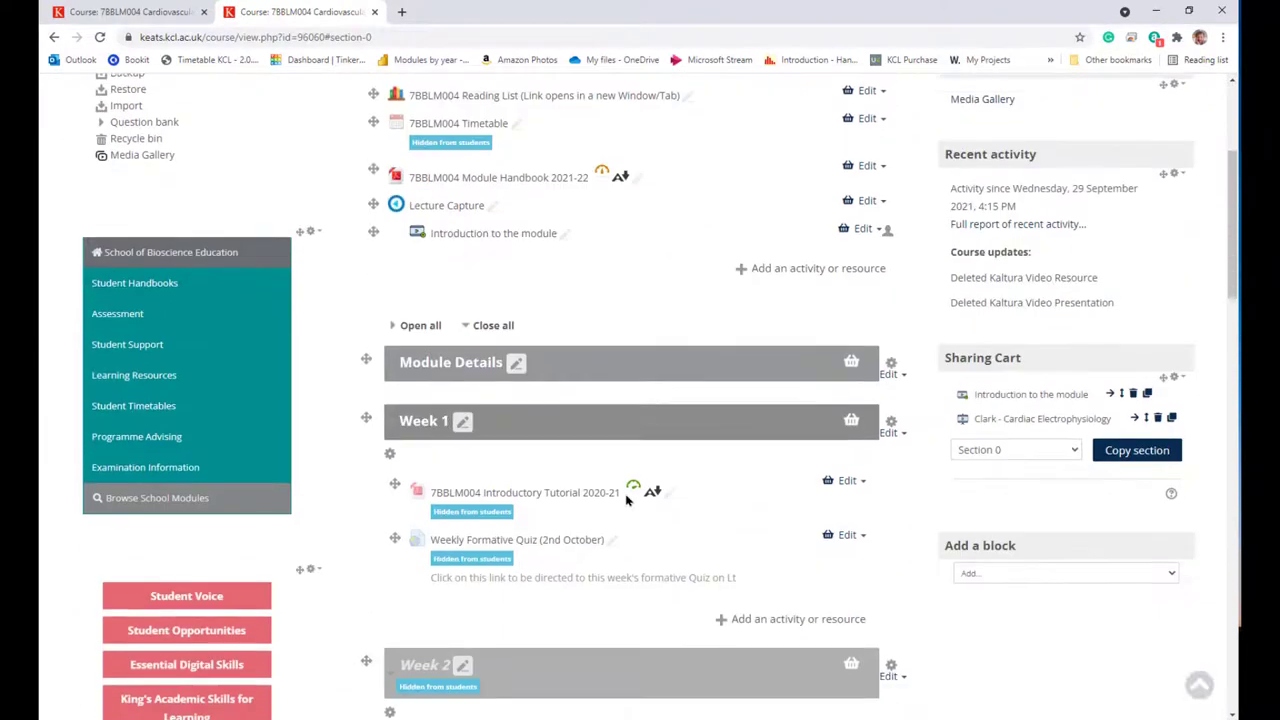
{"action": "scroll", "coordinate": [628, 500], "scroll_direction": "down", "scroll_amount": 3}
{"action": "scroll", "coordinate": [590, 400], "scroll_direction": "down", "scroll_amount": 2}
{"action": "scroll", "coordinate": [540, 270], "scroll_direction": "down", "scroll_amount": 1}
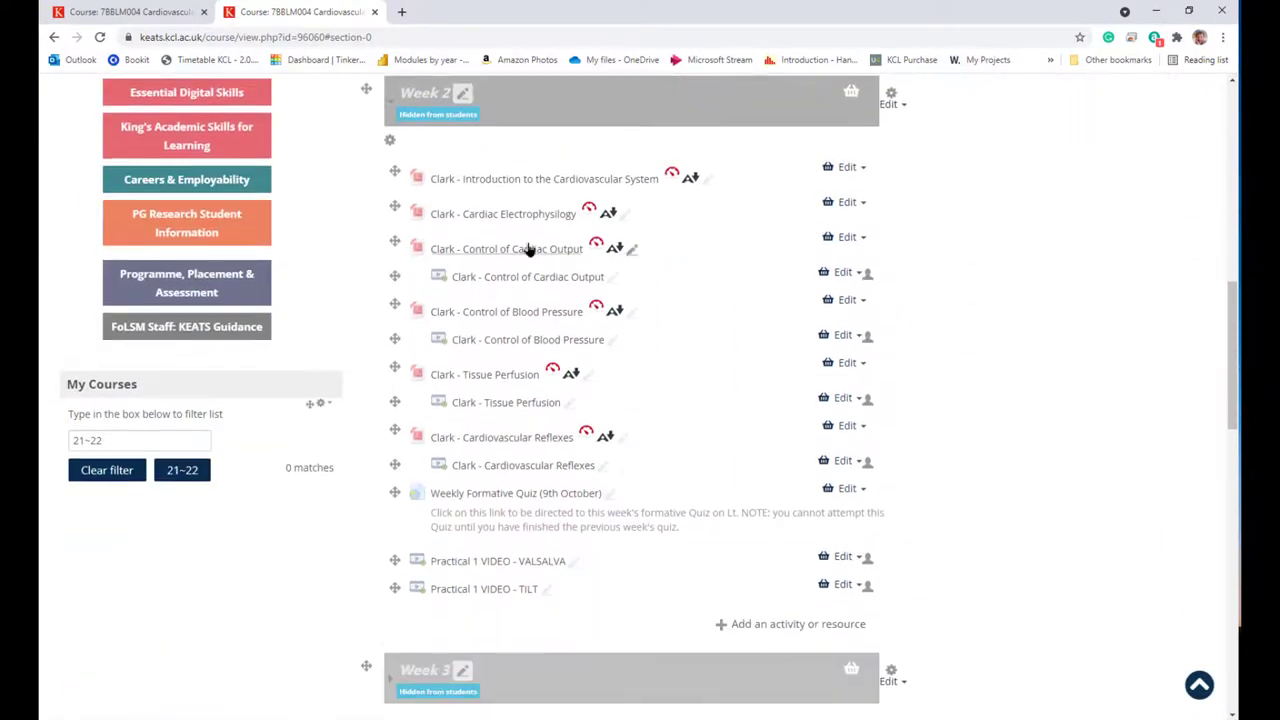
{"action": "mouse_move", "coordinate": [503, 214]}
{"action": "scroll", "coordinate": [628, 390], "scroll_direction": "up", "scroll_amount": 3}
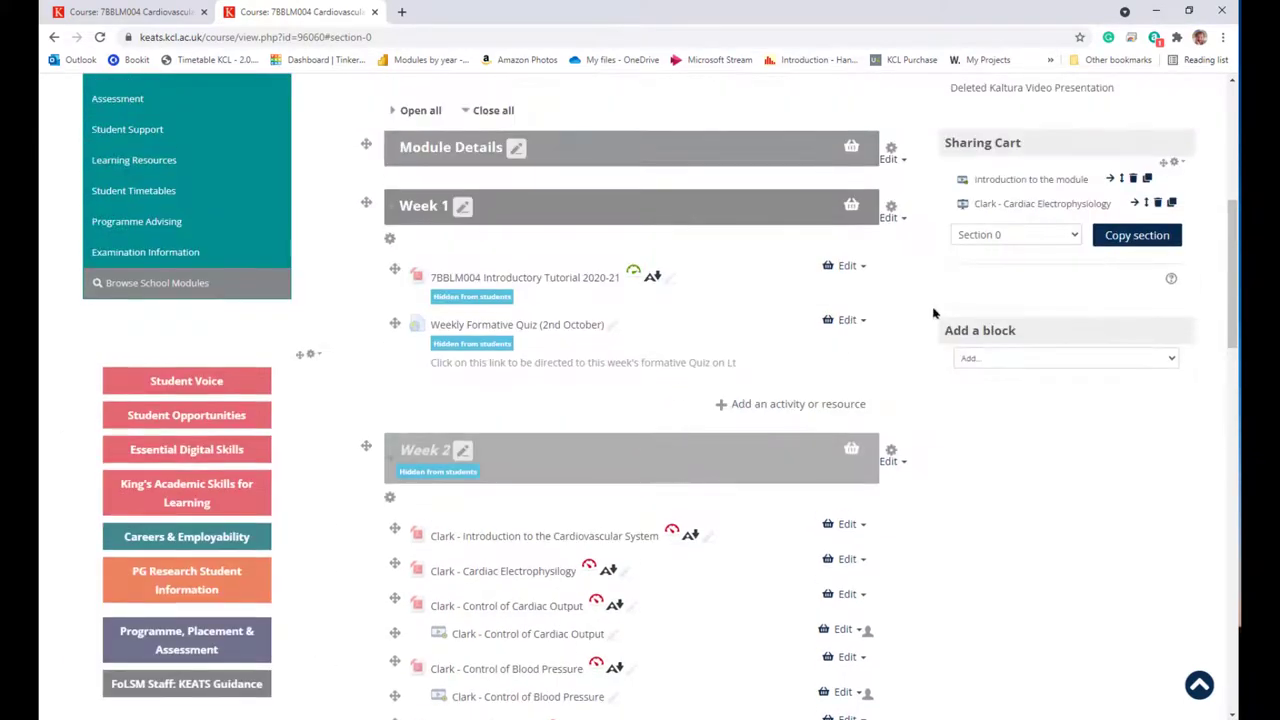
Step: Drop the Cardiac Electrophysiology cart item into Week 2, then drag it beneath the matching lecture
{"action": "left_click", "coordinate": [1173, 203]}
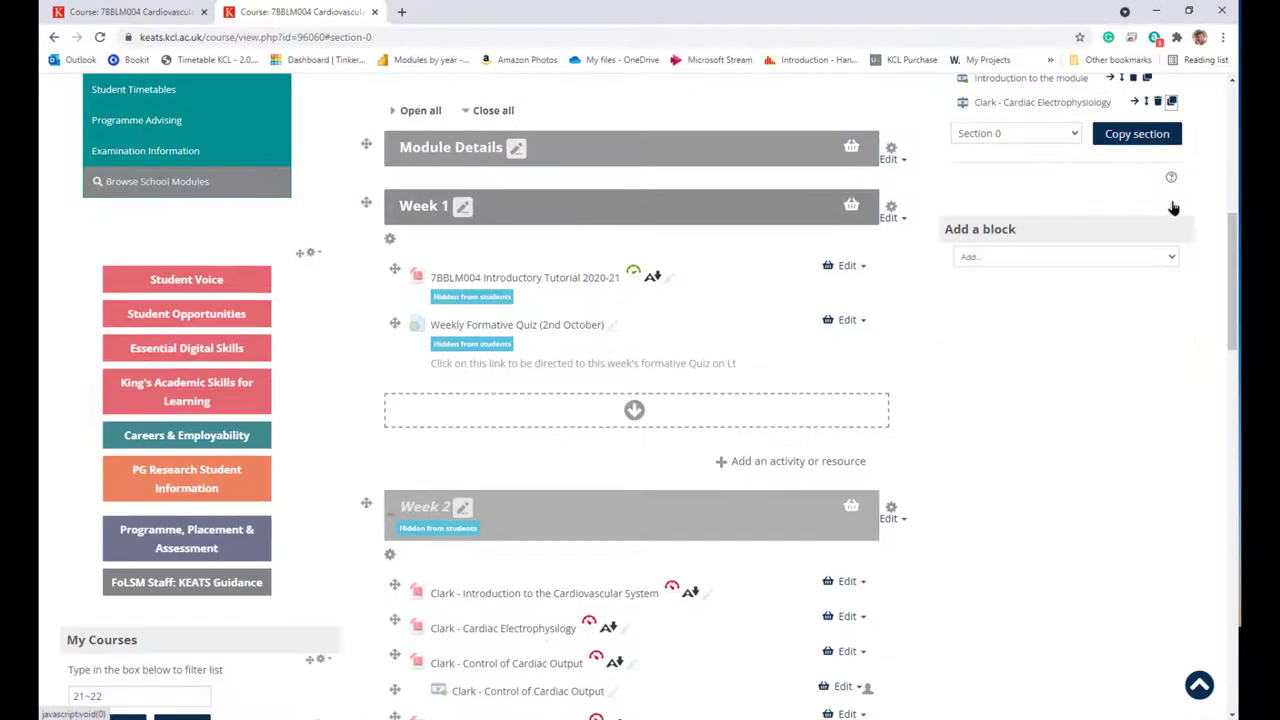
{"action": "scroll", "coordinate": [637, 528], "scroll_direction": "down", "scroll_amount": 3}
{"action": "scroll", "coordinate": [637, 528], "scroll_direction": "down", "scroll_amount": 3}
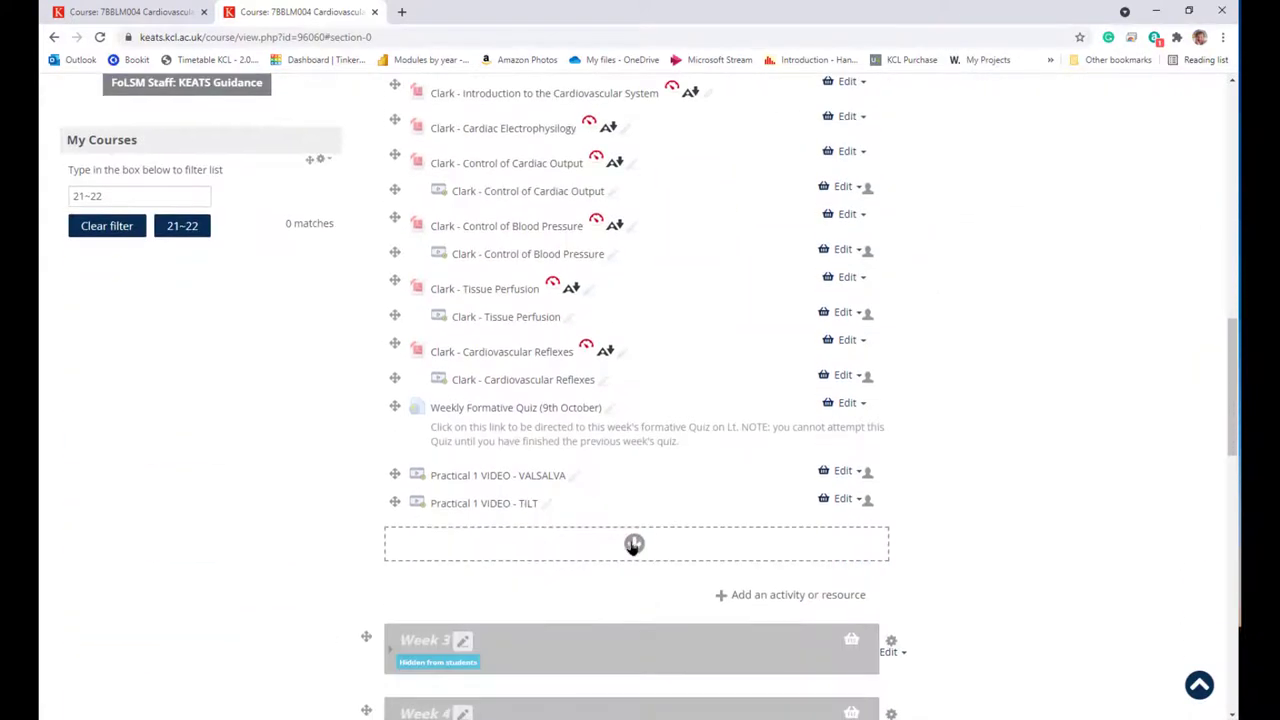
{"action": "left_click", "coordinate": [634, 545]}
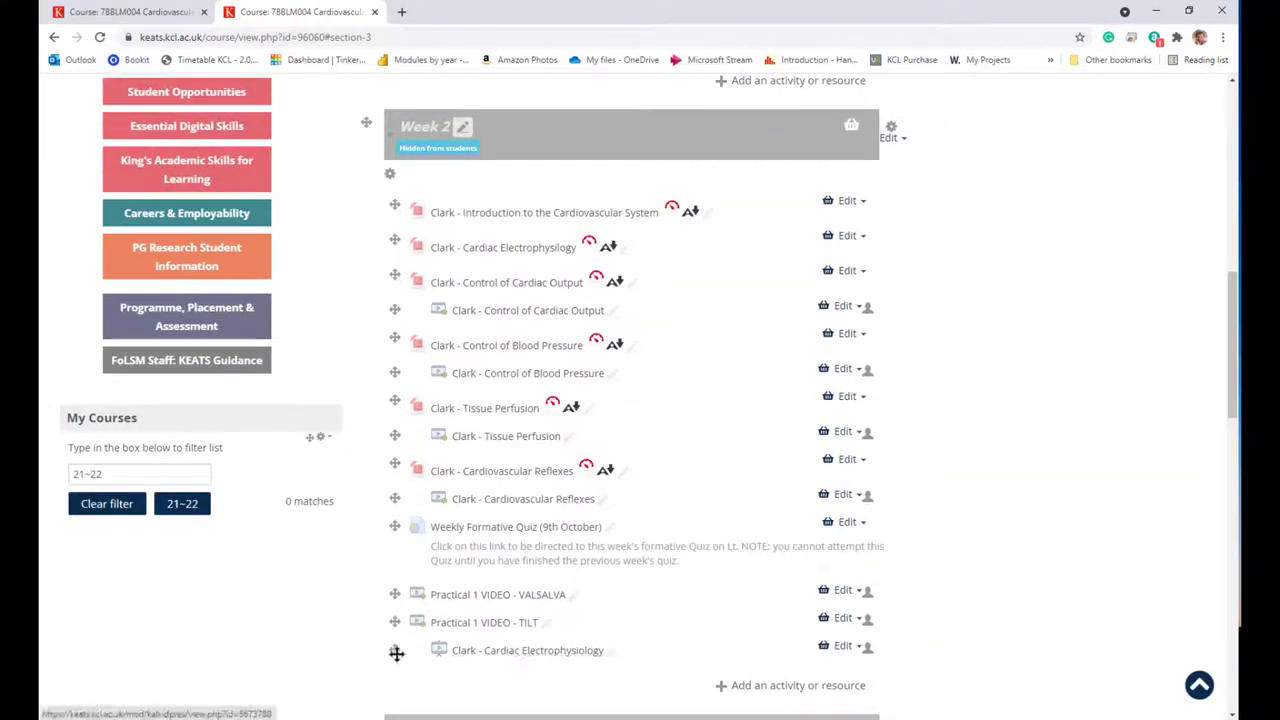
{"action": "mouse_move", "coordinate": [394, 650]}
{"action": "left_mouse_down"}
{"action": "mouse_move", "coordinate": [383, 436]}
{"action": "mouse_move", "coordinate": [399, 280]}
{"action": "left_mouse_up"}
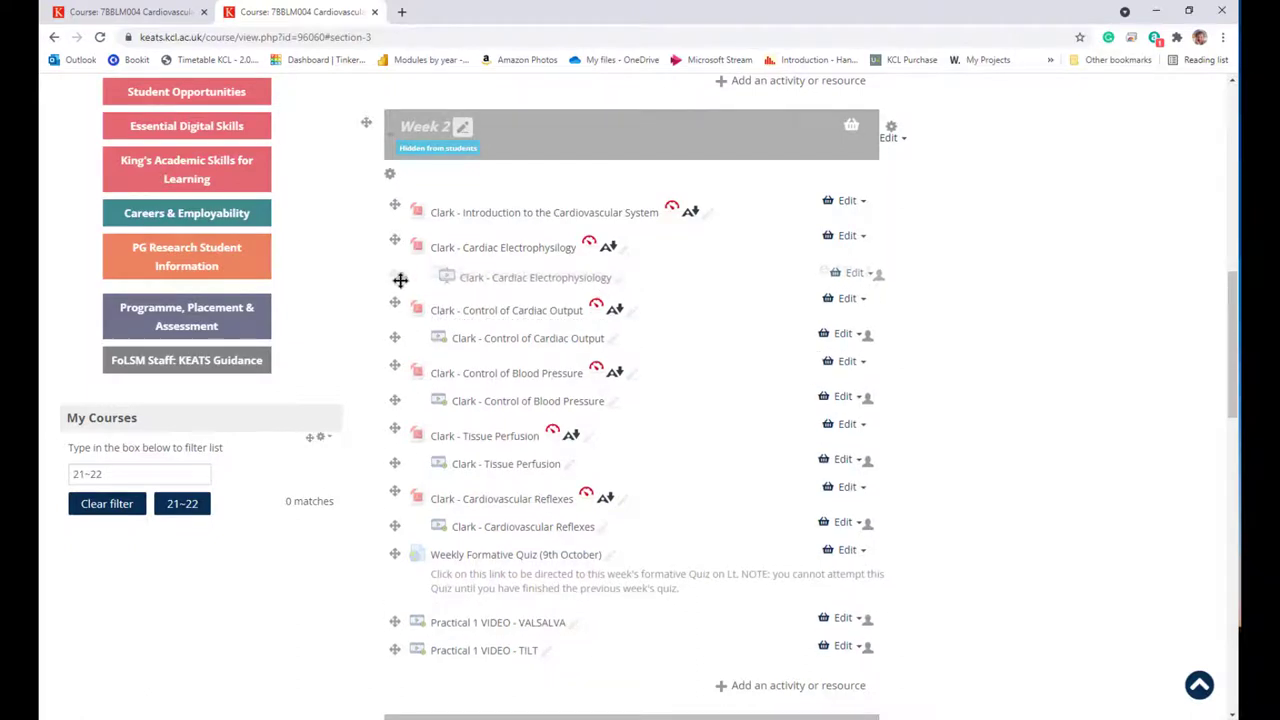